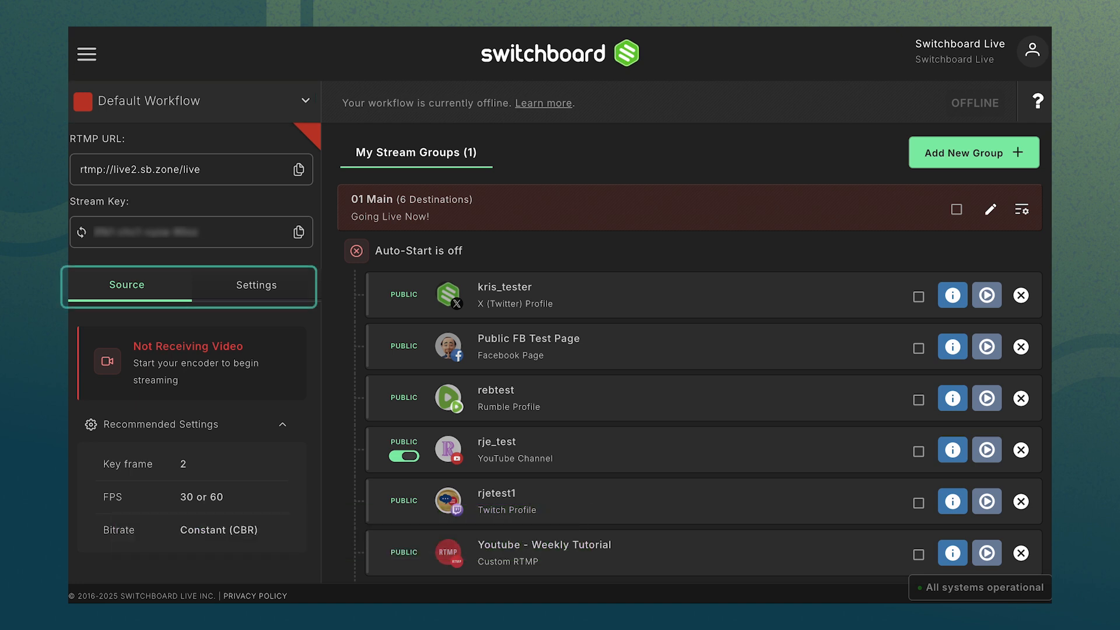
Rename the Default Workflow to OBS in its settings.
{"action": "left_click", "coordinate": [249, 285]}
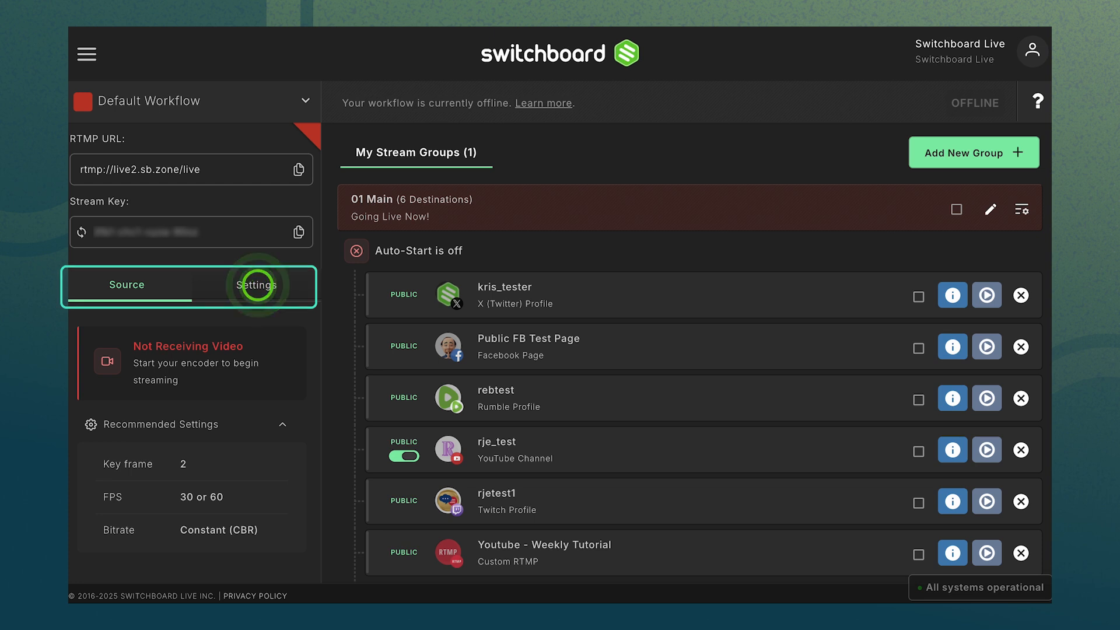
{"action": "triple_click", "coordinate": [215, 353]}
{"action": "type", "text": "OBS"}
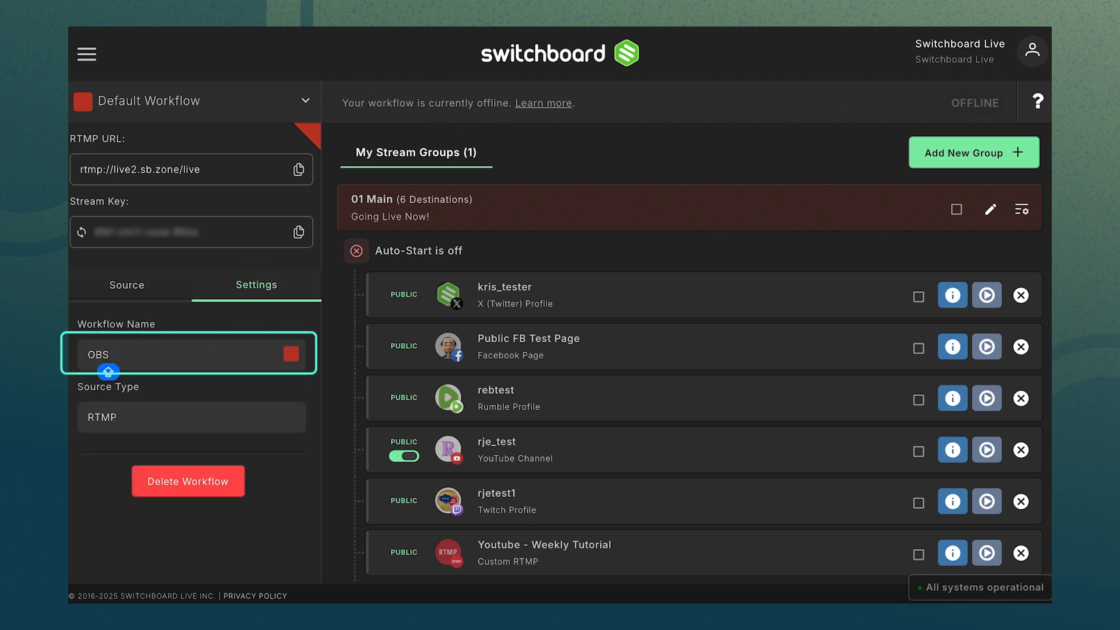
{"action": "key", "text": "Return"}
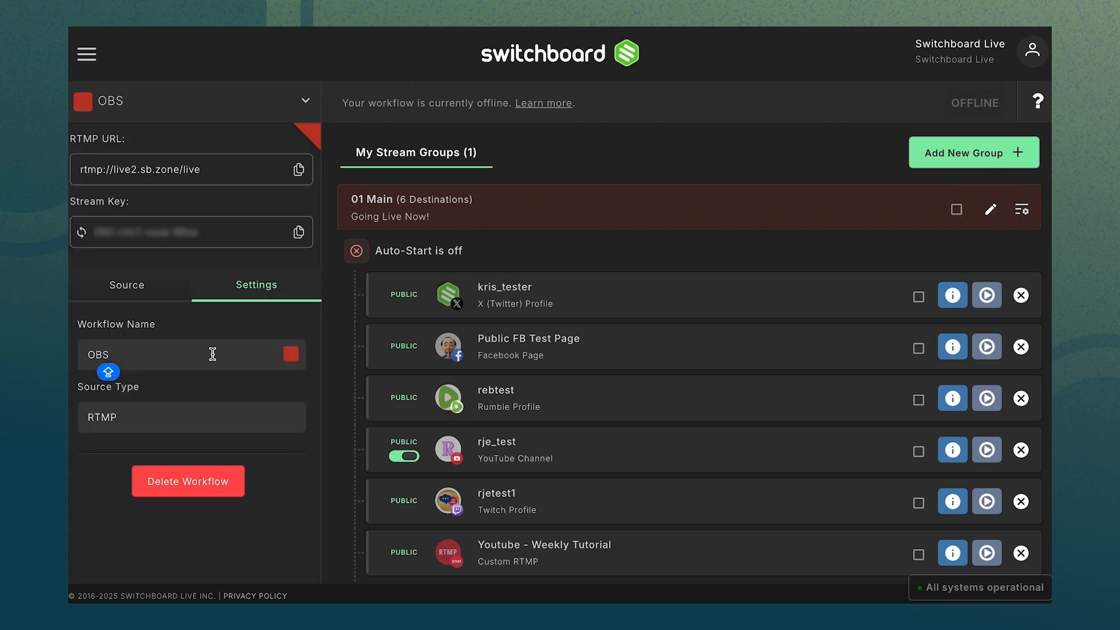
Edit the 01 Main stream group and set its stream title to "Connecting OBS with my Switchboard Account".
{"action": "left_click", "coordinate": [991, 211]}
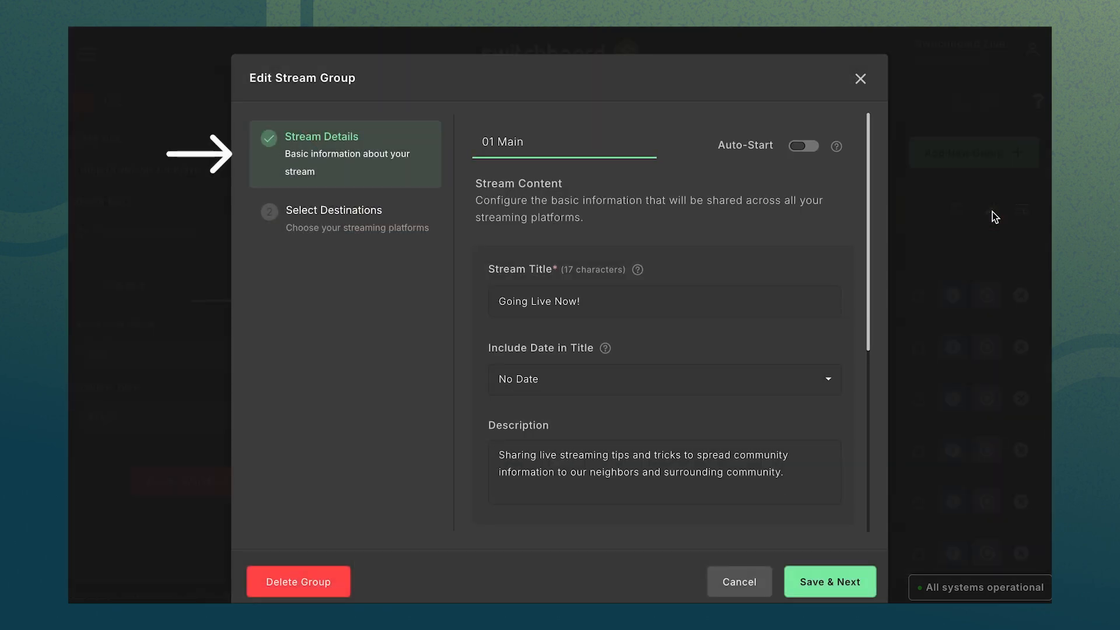
{"action": "triple_click", "coordinate": [601, 308]}
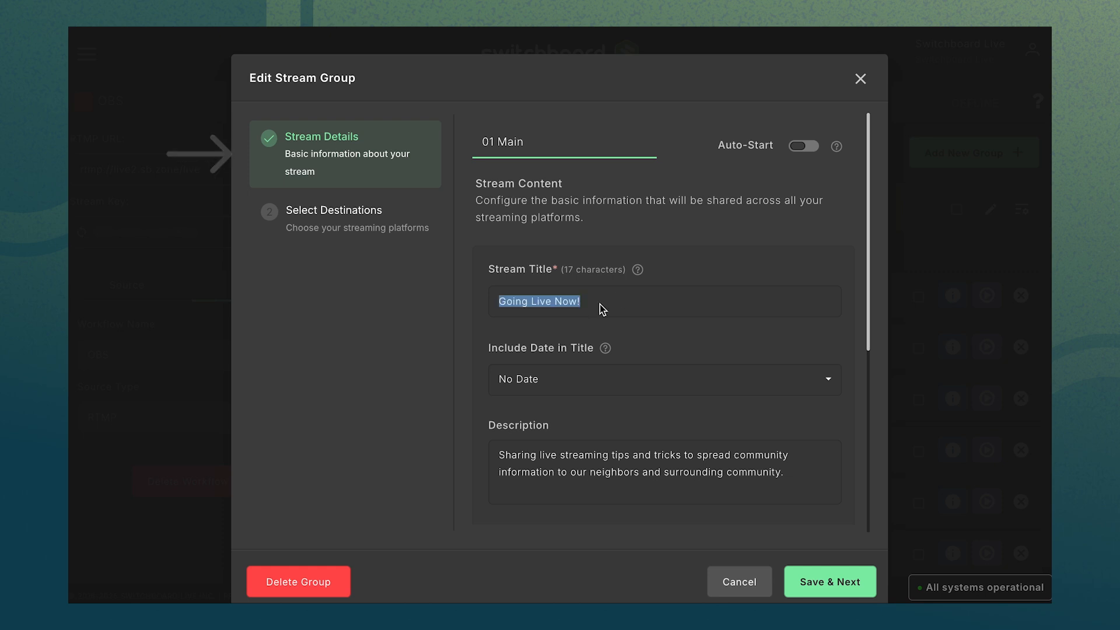
{"action": "type", "text": "COMMU"}
{"action": "key", "text": "BackSpace"}
{"action": "key", "text": "BackSpace"}
{"action": "key", "text": "BackSpace"}
{"action": "key", "text": "BackSpace"}
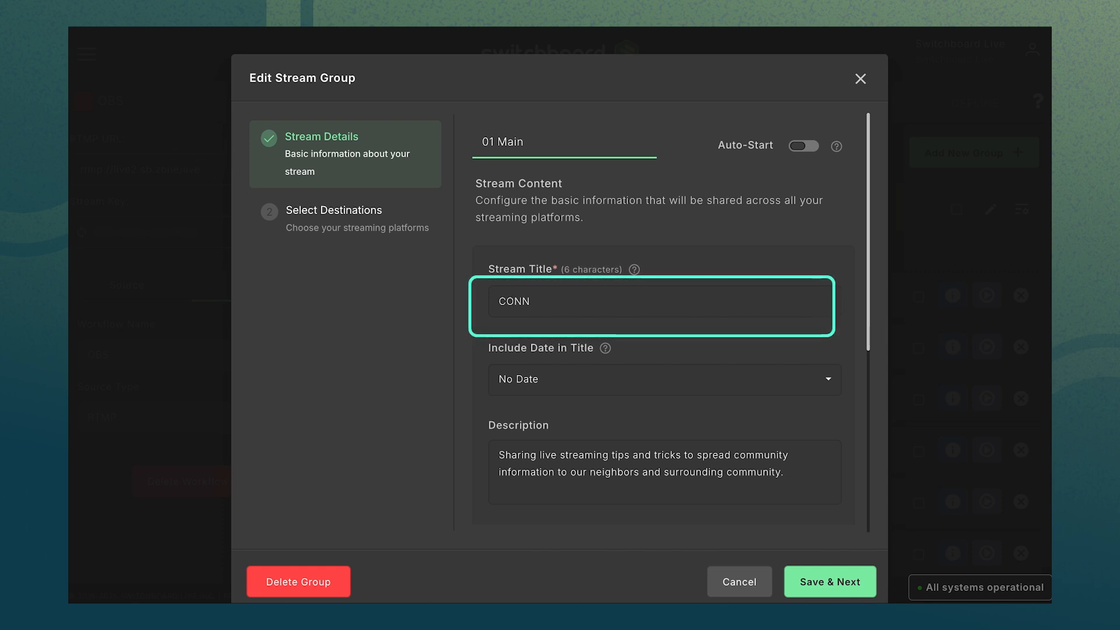
{"action": "type", "text": "onnecting OBS "}
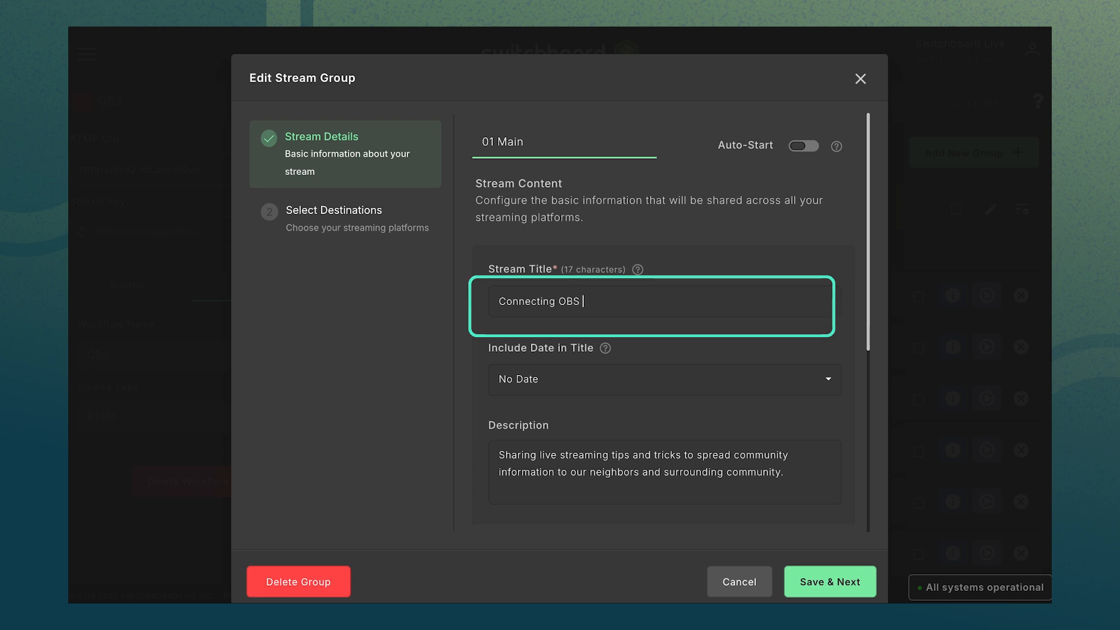
{"action": "type", "text": "with my Switchboard Accou"}
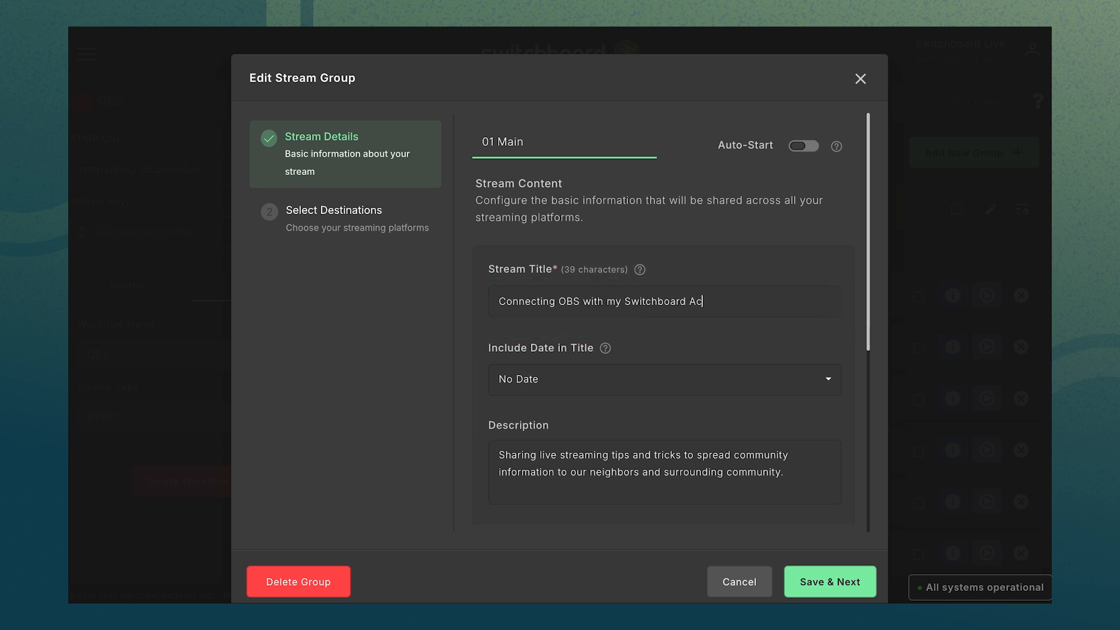
{"action": "type", "text": "nt"}
{"action": "left_click", "coordinate": [834, 588]}
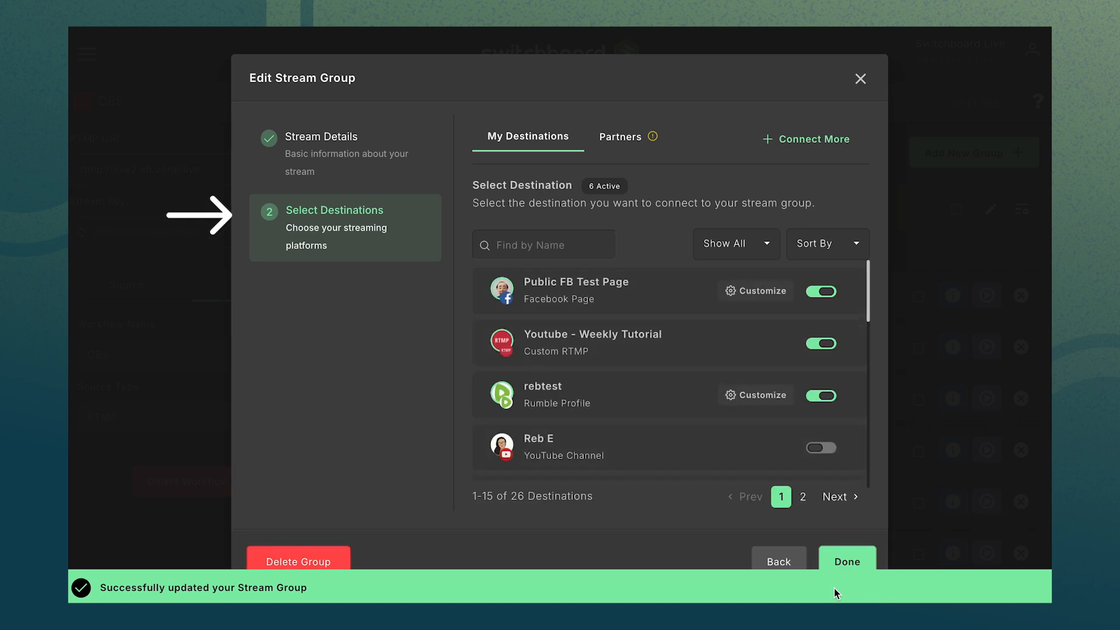
Enable the inactive YouTube Channel destination for the group and finish editing it.
{"action": "left_click", "coordinate": [829, 446]}
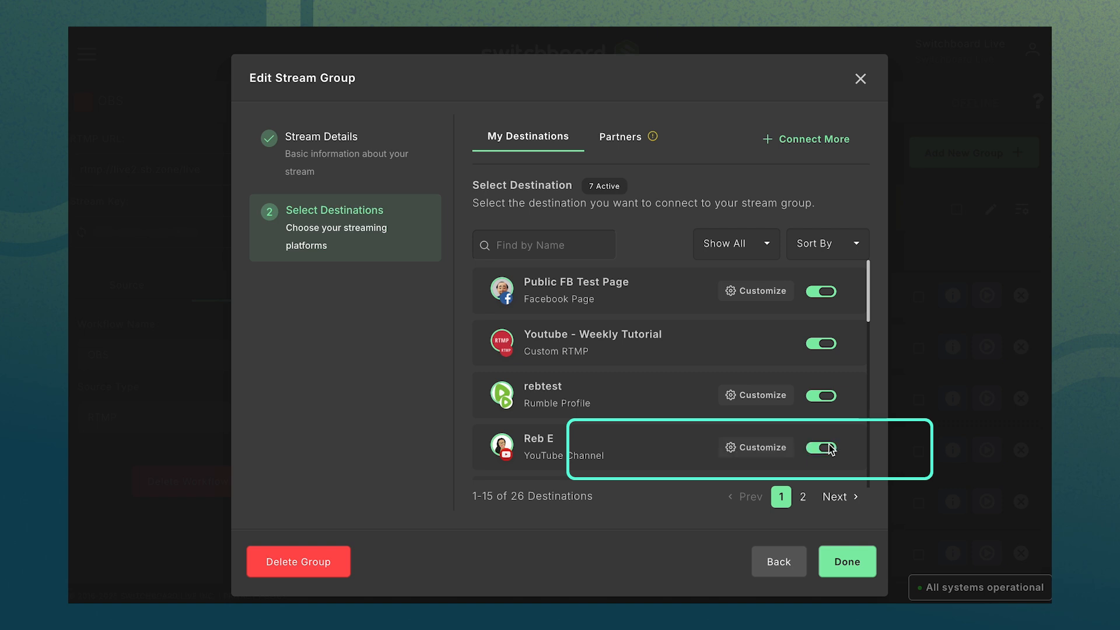
{"action": "left_click", "coordinate": [846, 569]}
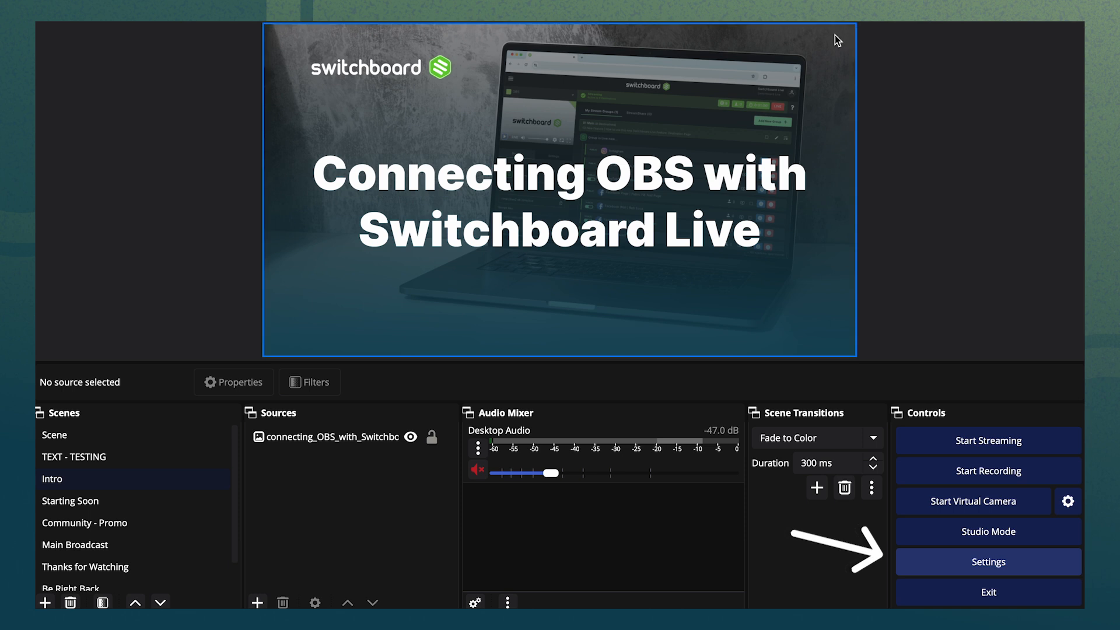
Switch to OBS, open its Stream settings and set the service to Custom.
{"action": "left_click", "coordinate": [984, 563]}
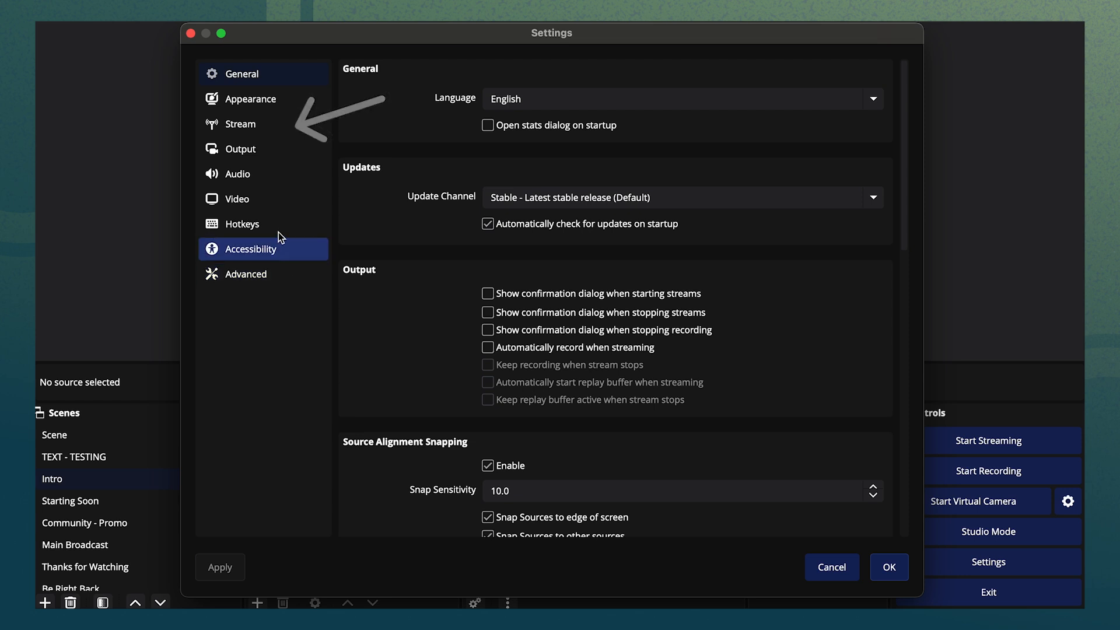
{"action": "left_click", "coordinate": [268, 131]}
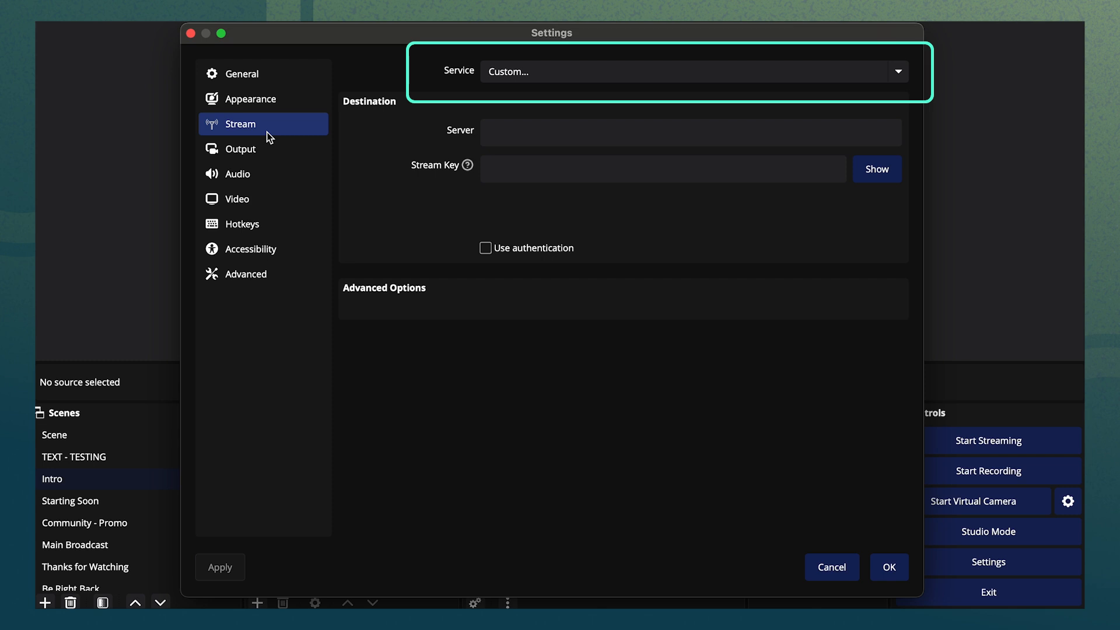
{"action": "left_click", "coordinate": [898, 73]}
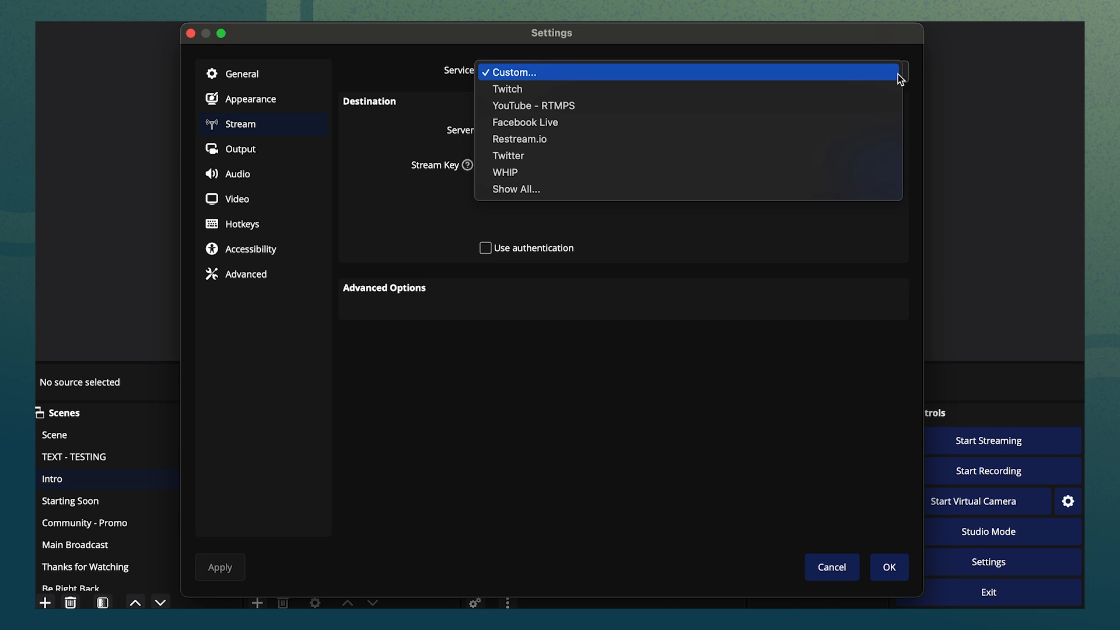
{"action": "left_click", "coordinate": [839, 70]}
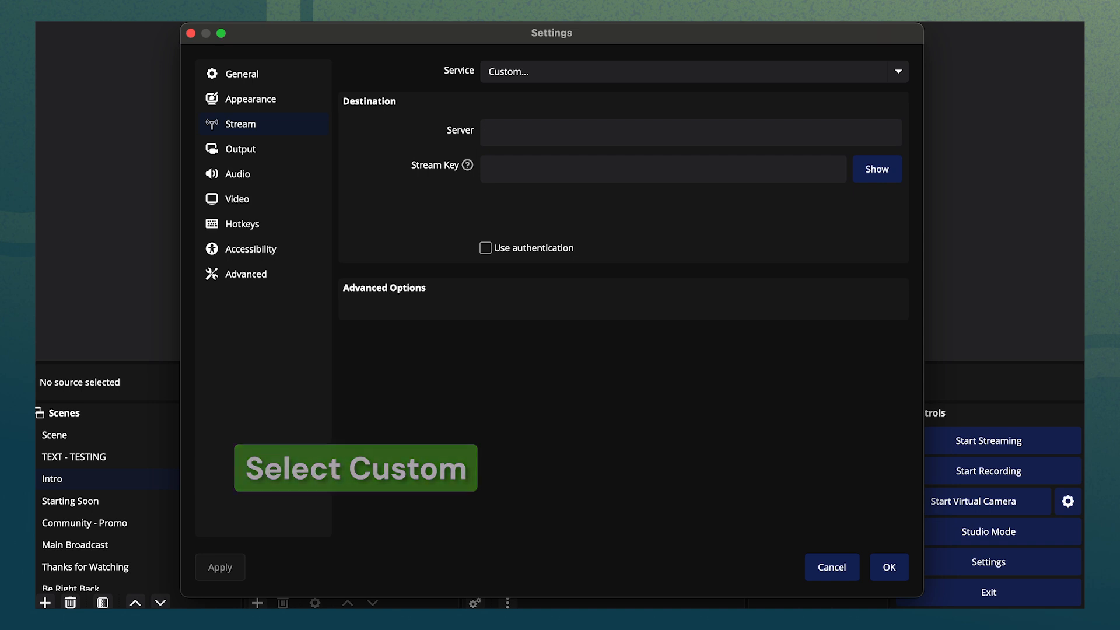
Copy the Switchboard RTMP URL and paste it as the OBS stream server.
{"action": "left_click", "coordinate": [299, 171]}
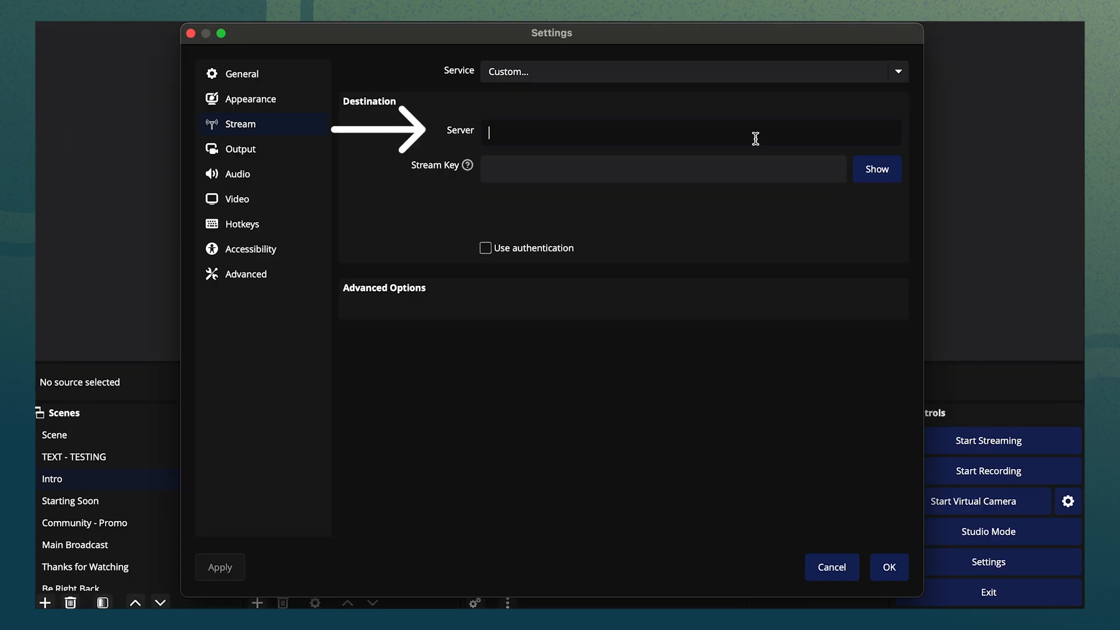
{"action": "key", "text": "super+v"}
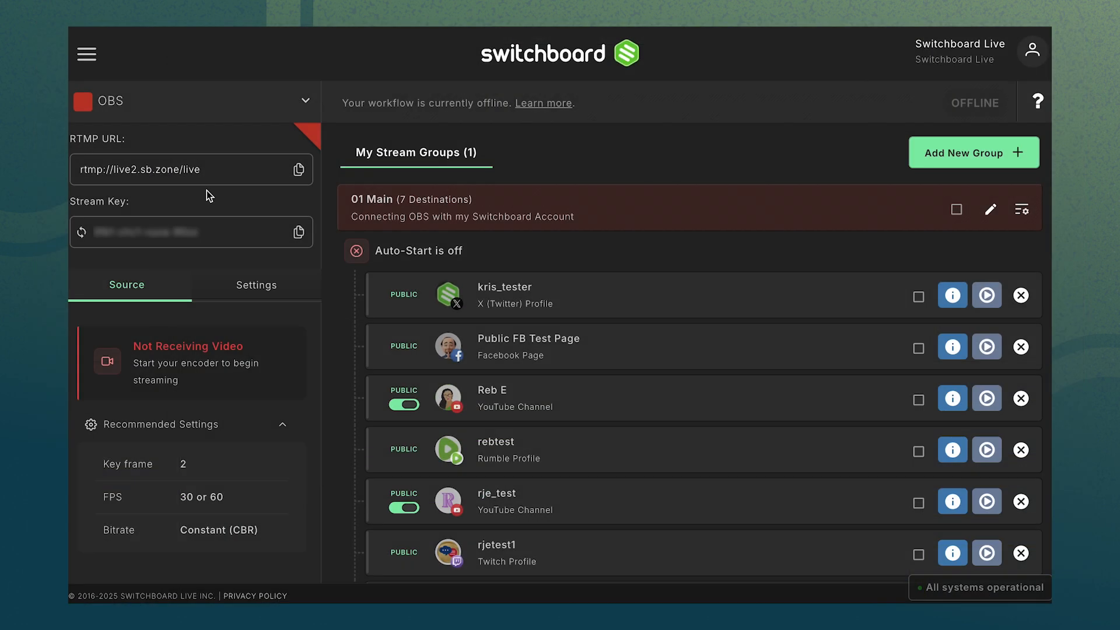
Copy the Switchboard stream key and paste it into the OBS Stream Key field.
{"action": "left_click", "coordinate": [299, 232]}
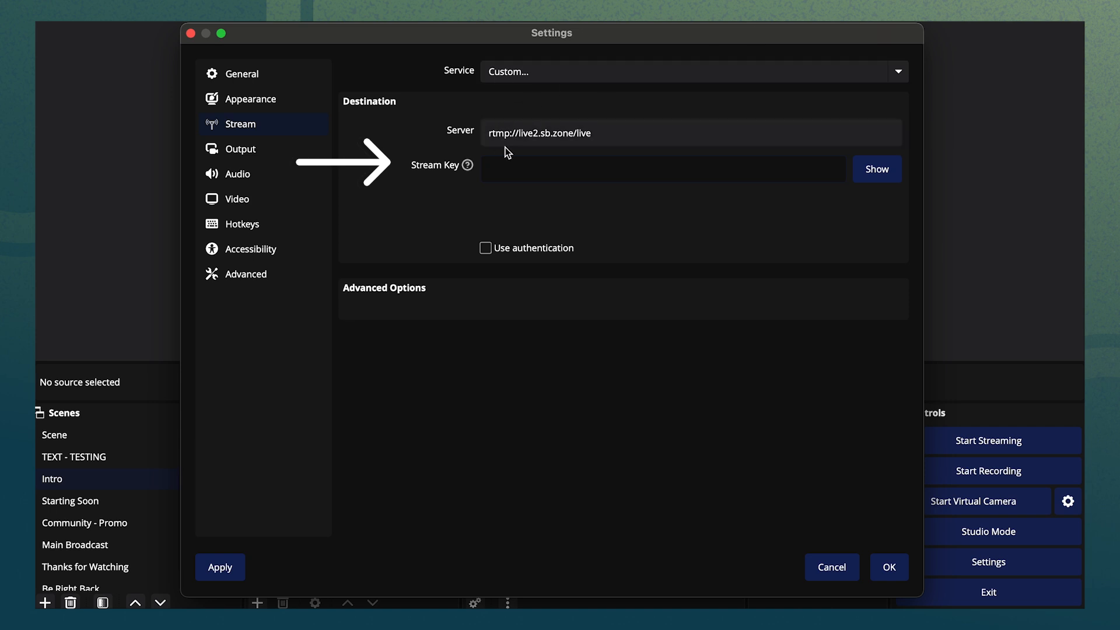
{"action": "left_click", "coordinate": [512, 169]}
{"action": "key", "text": "super+v"}
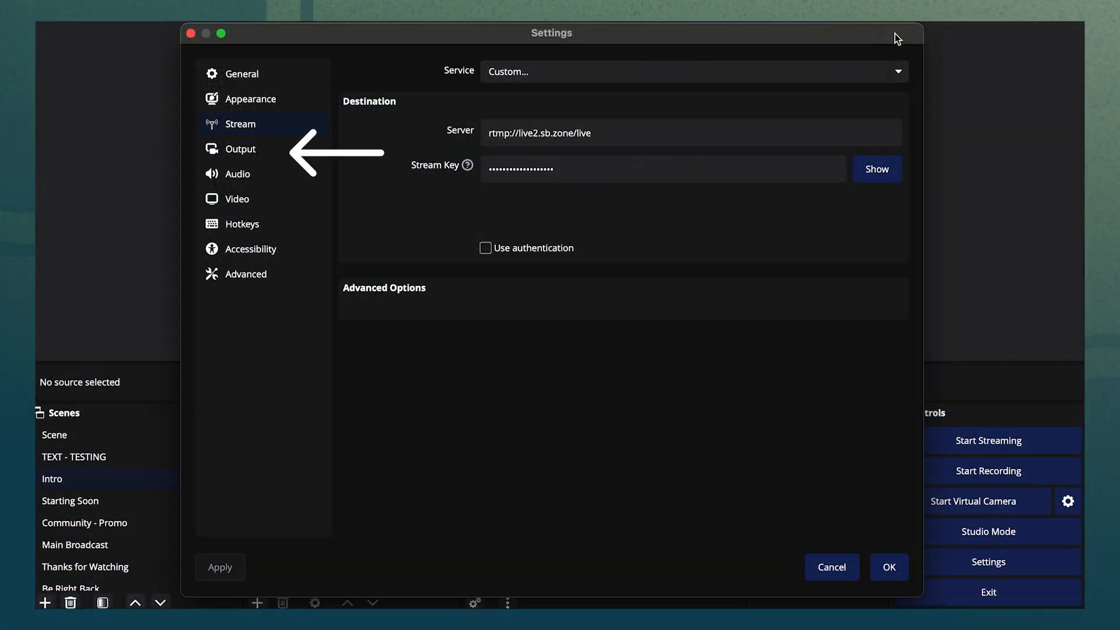
Switch the Output settings' output mode from Simple to Advanced.
{"action": "left_click", "coordinate": [284, 149]}
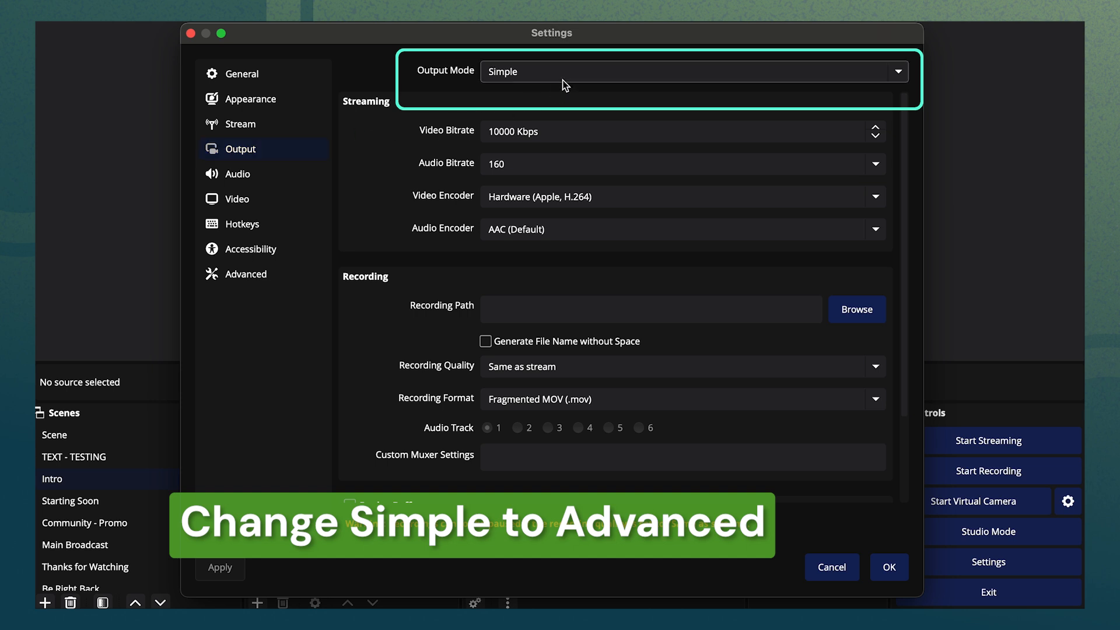
{"action": "left_click", "coordinate": [586, 74]}
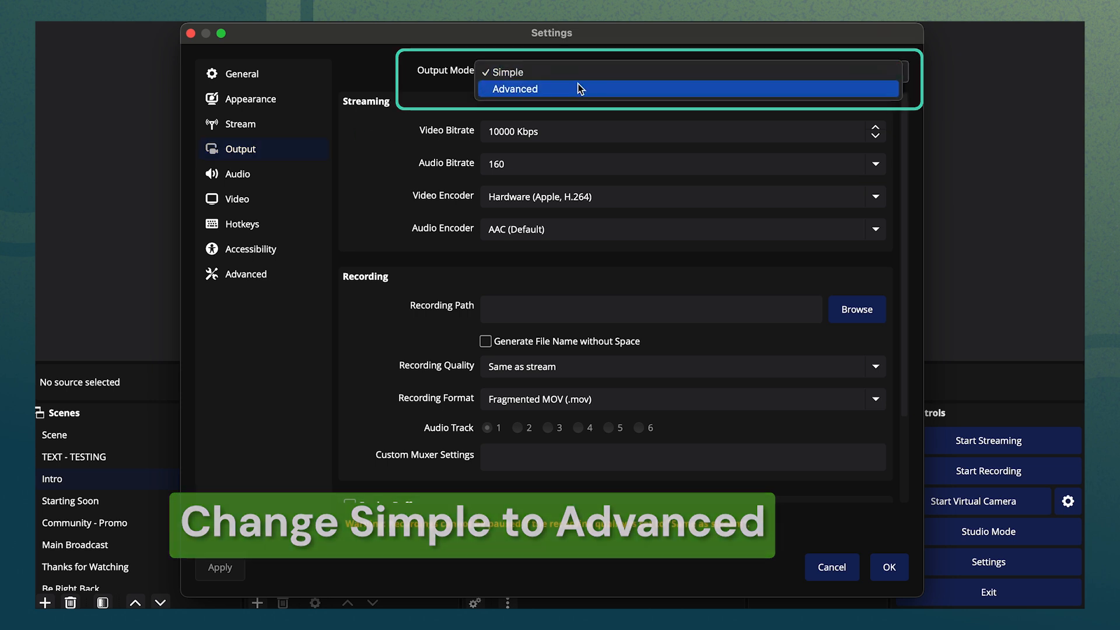
{"action": "left_click", "coordinate": [572, 92]}
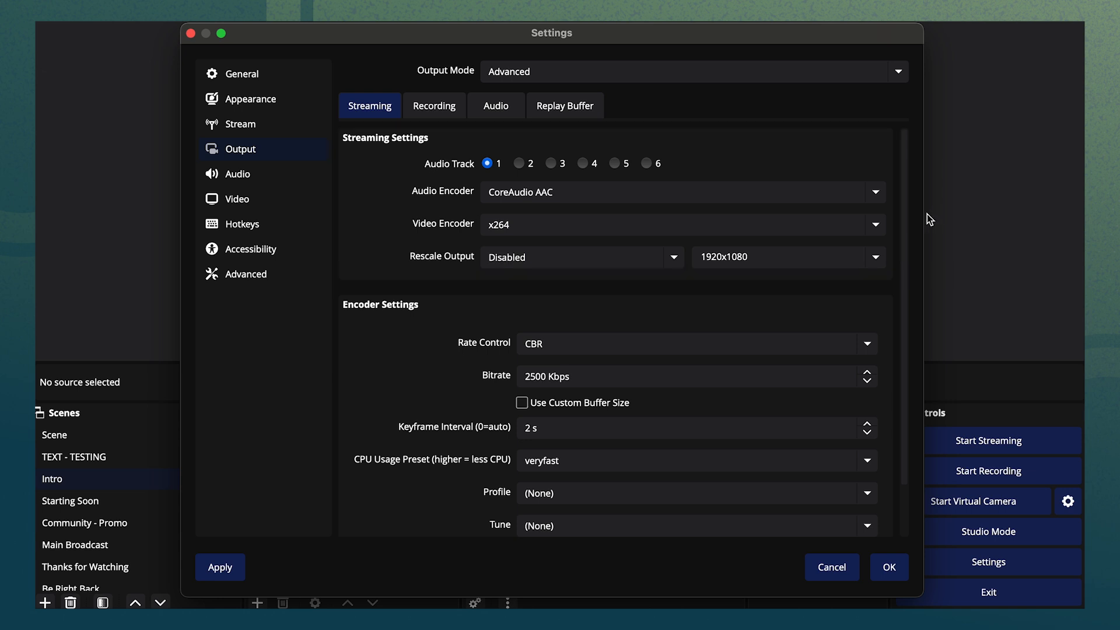
Set the encoder rate control to CBR.
{"action": "left_click_drag", "start_coordinate": [905, 216], "coordinate": [905, 281]}
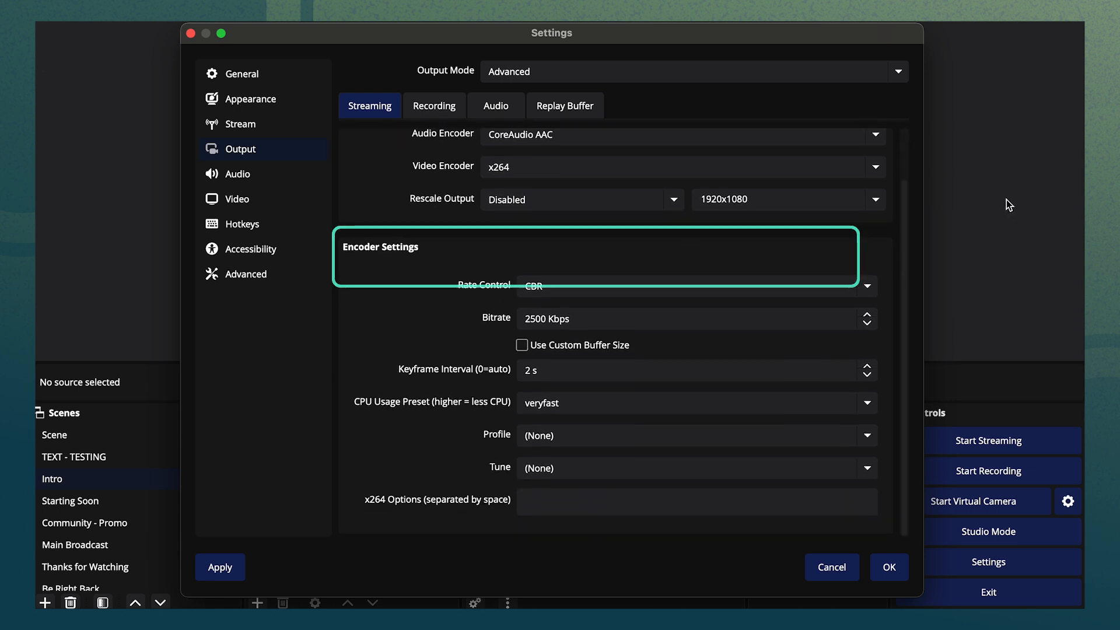
{"action": "left_click", "coordinate": [576, 286]}
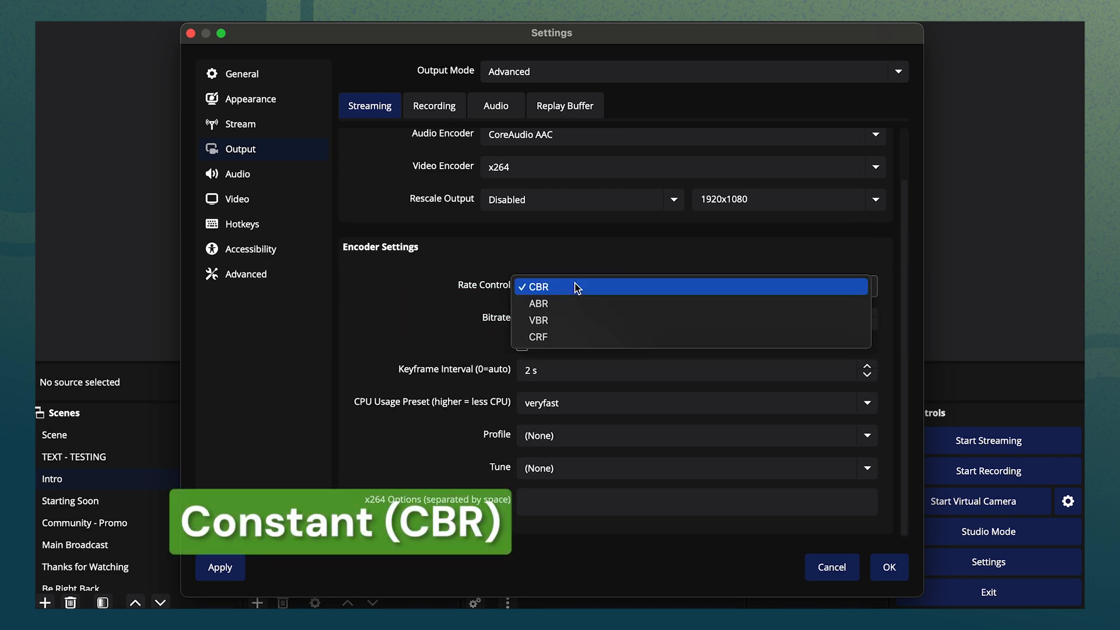
{"action": "left_click", "coordinate": [575, 287]}
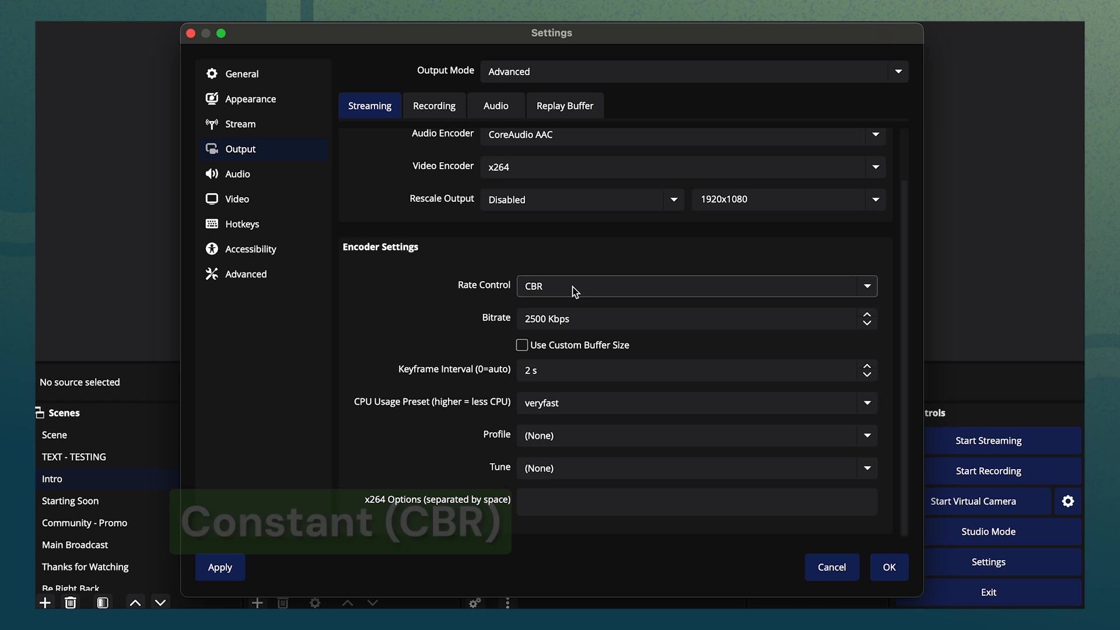
Set the bitrate to 3000 Kbps and the keyframe interval to 2 s.
{"action": "left_click", "coordinate": [582, 319]}
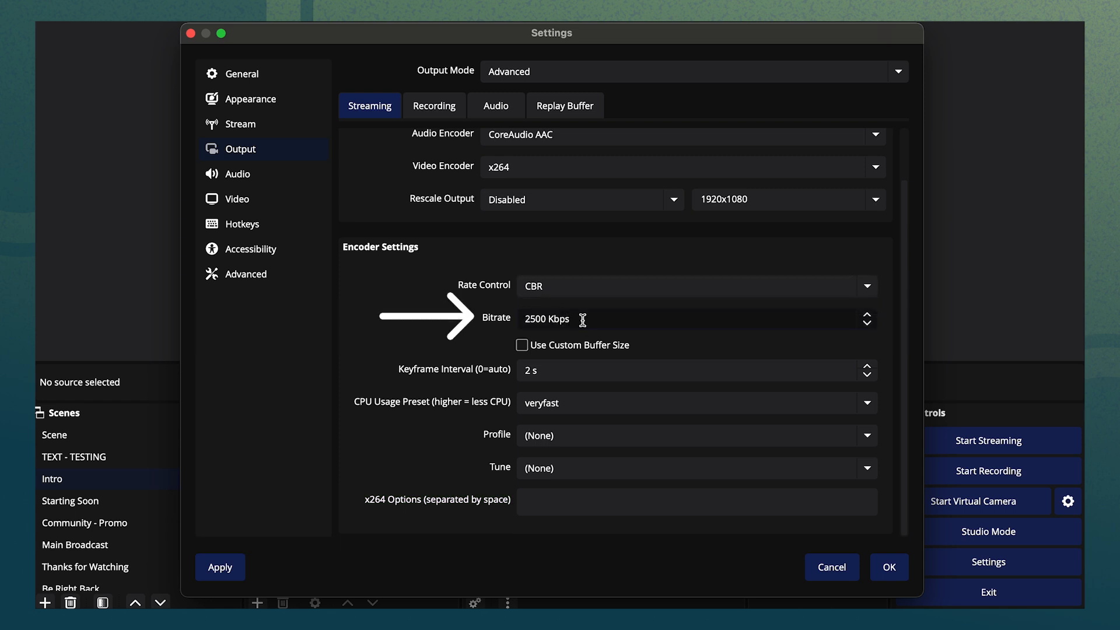
{"action": "left_click", "coordinate": [531, 319]}
{"action": "key", "text": "BackSpace"}
{"action": "type", "text": "4"}
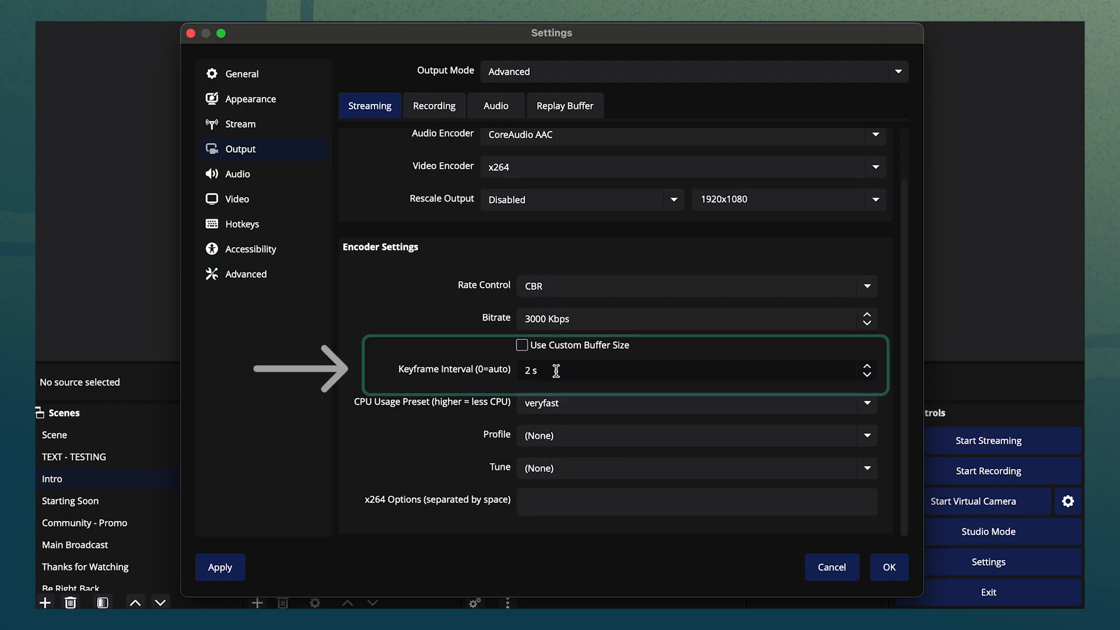
{"action": "type", "text": "2"}
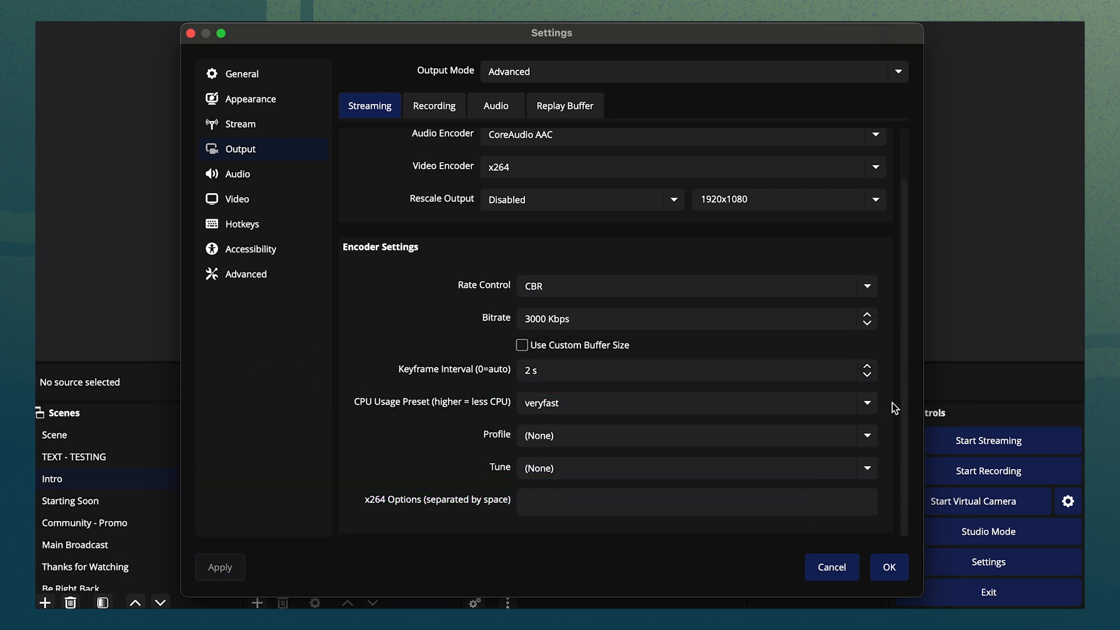
Set the CPU usage preset to veryfast.
{"action": "left_click", "coordinate": [869, 404]}
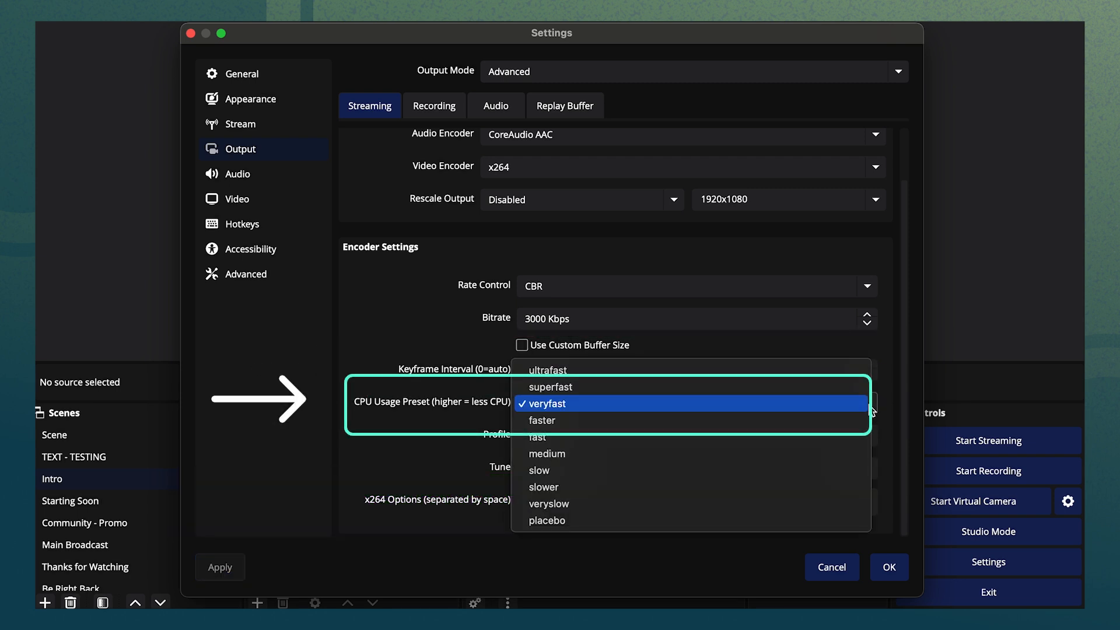
{"action": "left_click", "coordinate": [814, 405]}
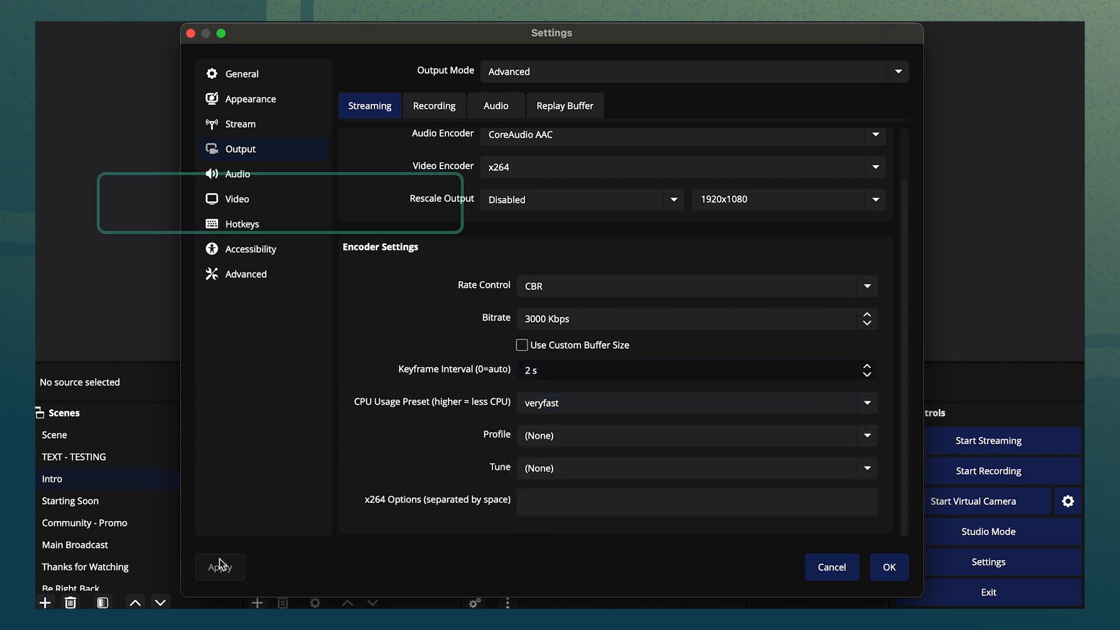
Set the output (scaled) resolution to 1920x1080 in the Video settings.
{"action": "left_click", "coordinate": [279, 199]}
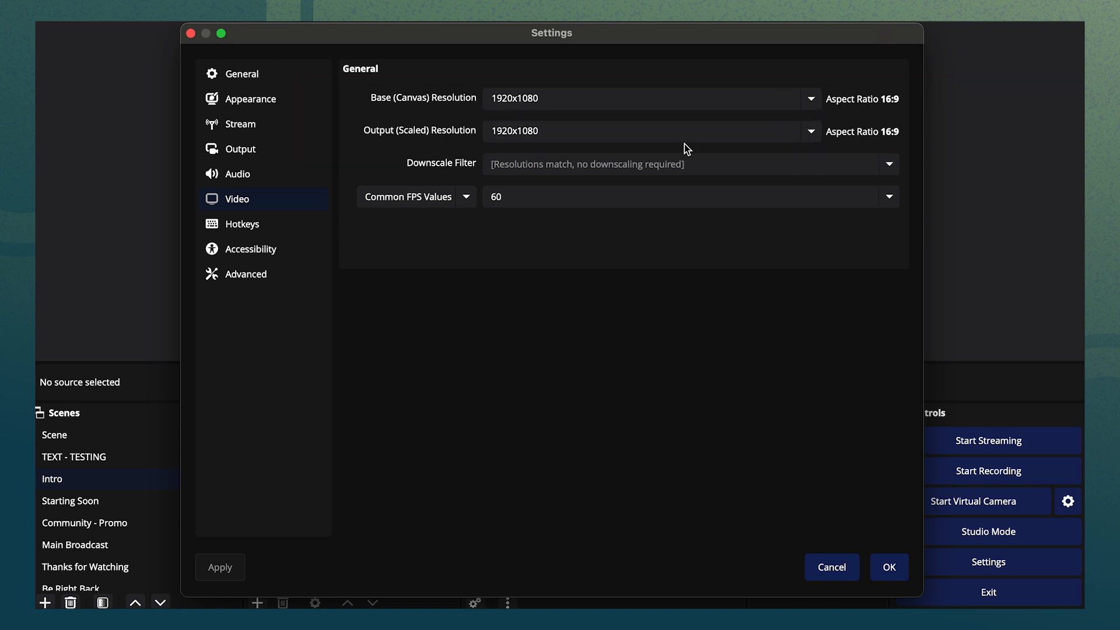
{"action": "left_click", "coordinate": [814, 131]}
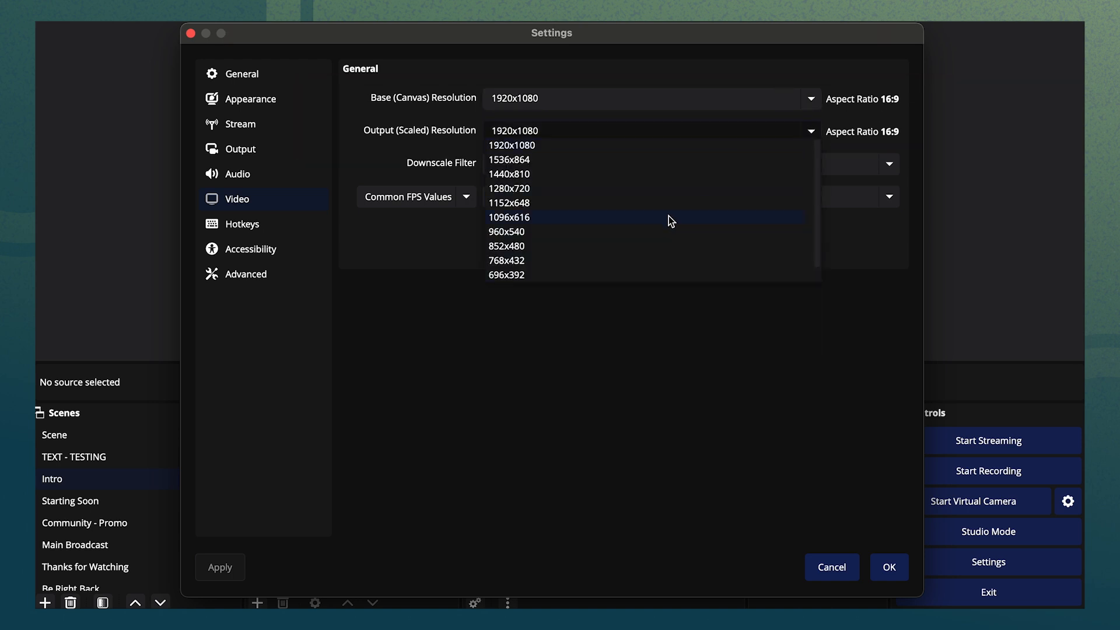
{"action": "left_click", "coordinate": [678, 133]}
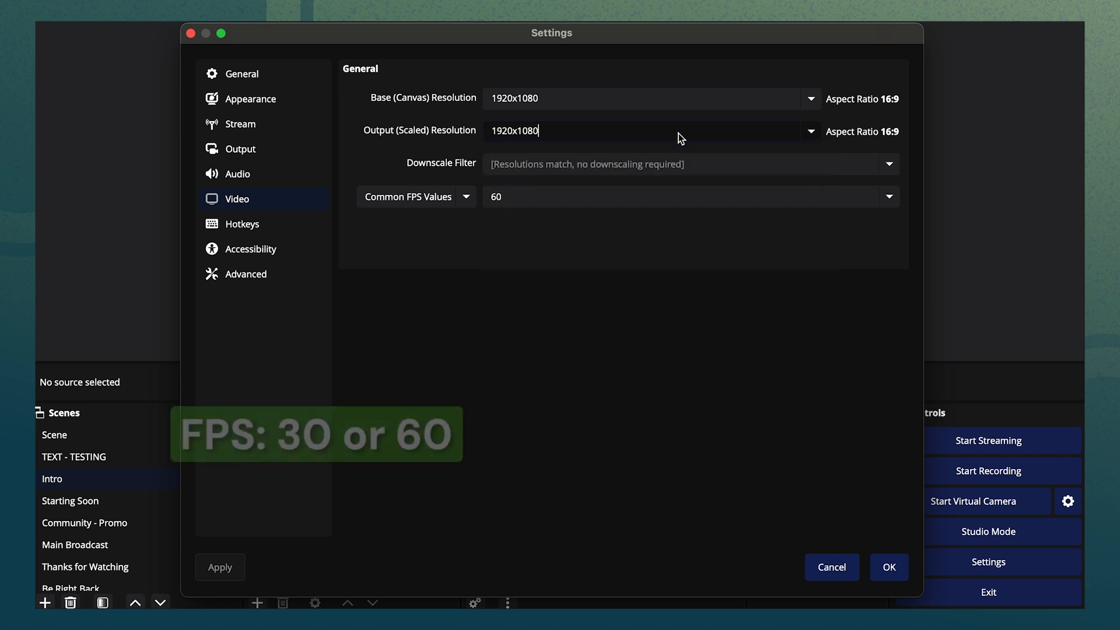
Open the common FPS values list to choose the frame rate.
{"action": "left_click", "coordinate": [890, 198]}
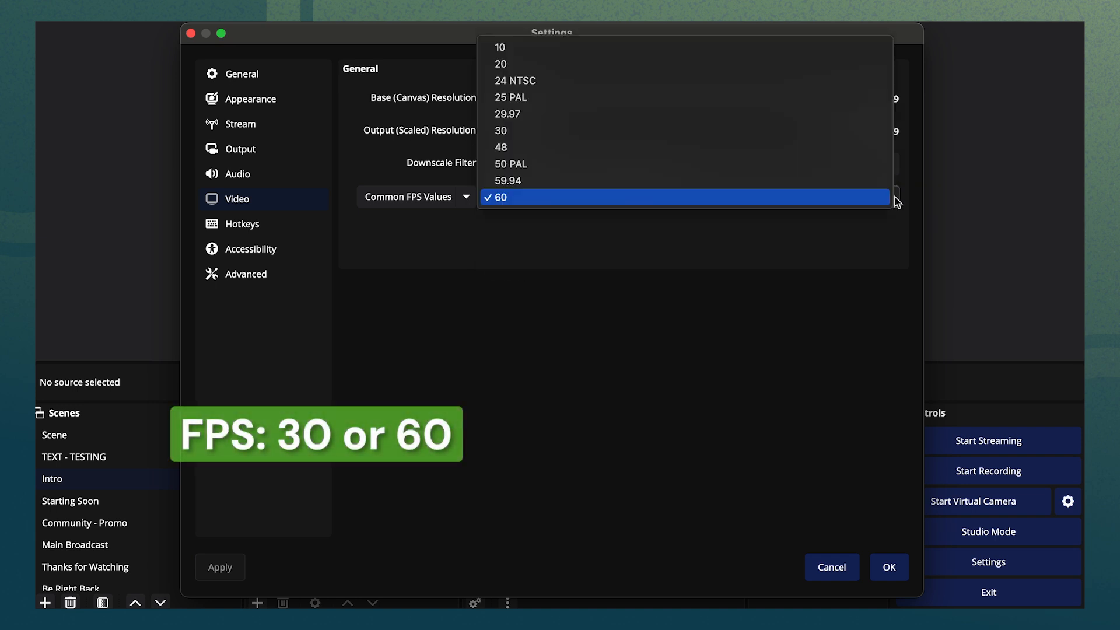